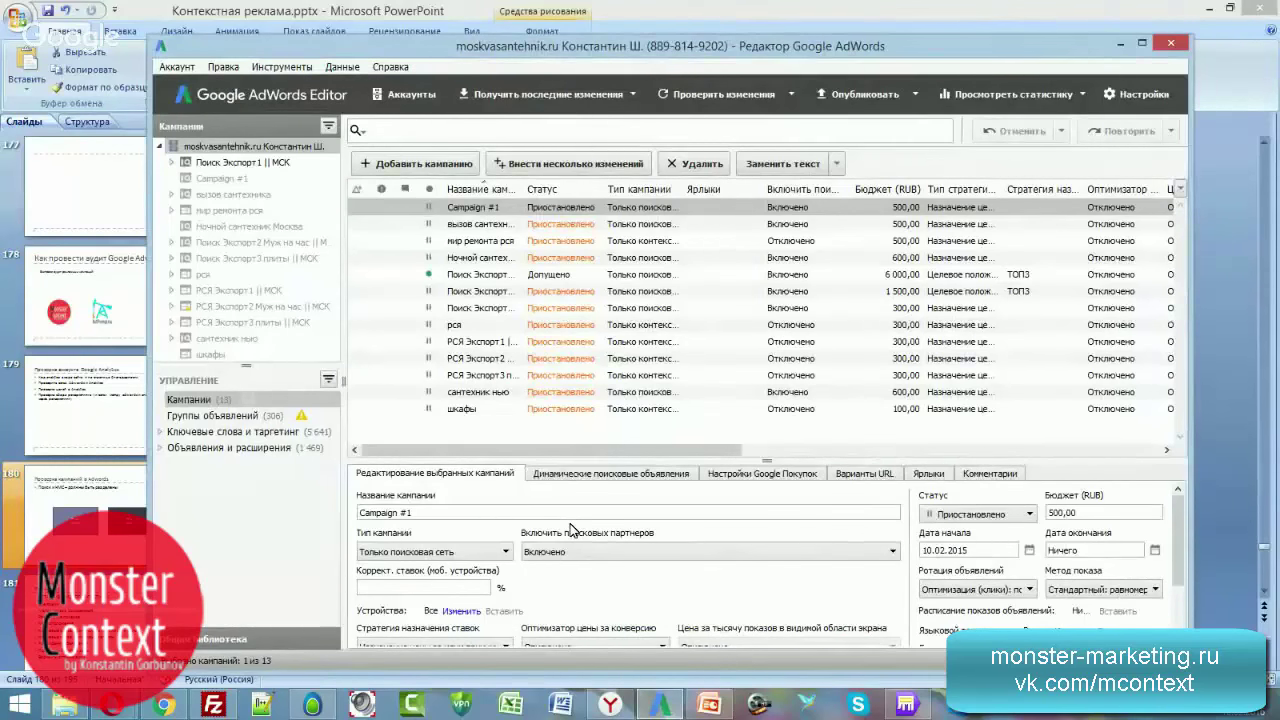
Review the settings of the enabled campaign Поиск Экспорт1 || МСК and the account's list of ad groups
click(283, 163)
click(265, 147)
click(477, 274)
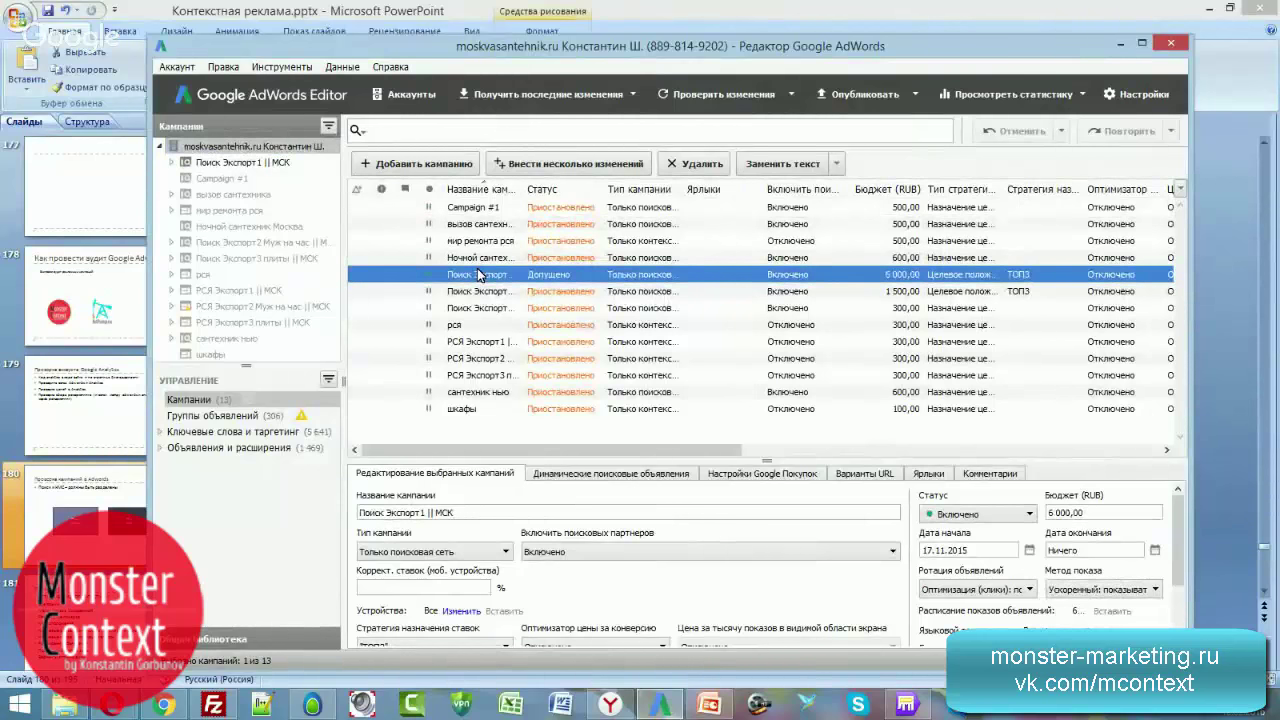
click(203, 412)
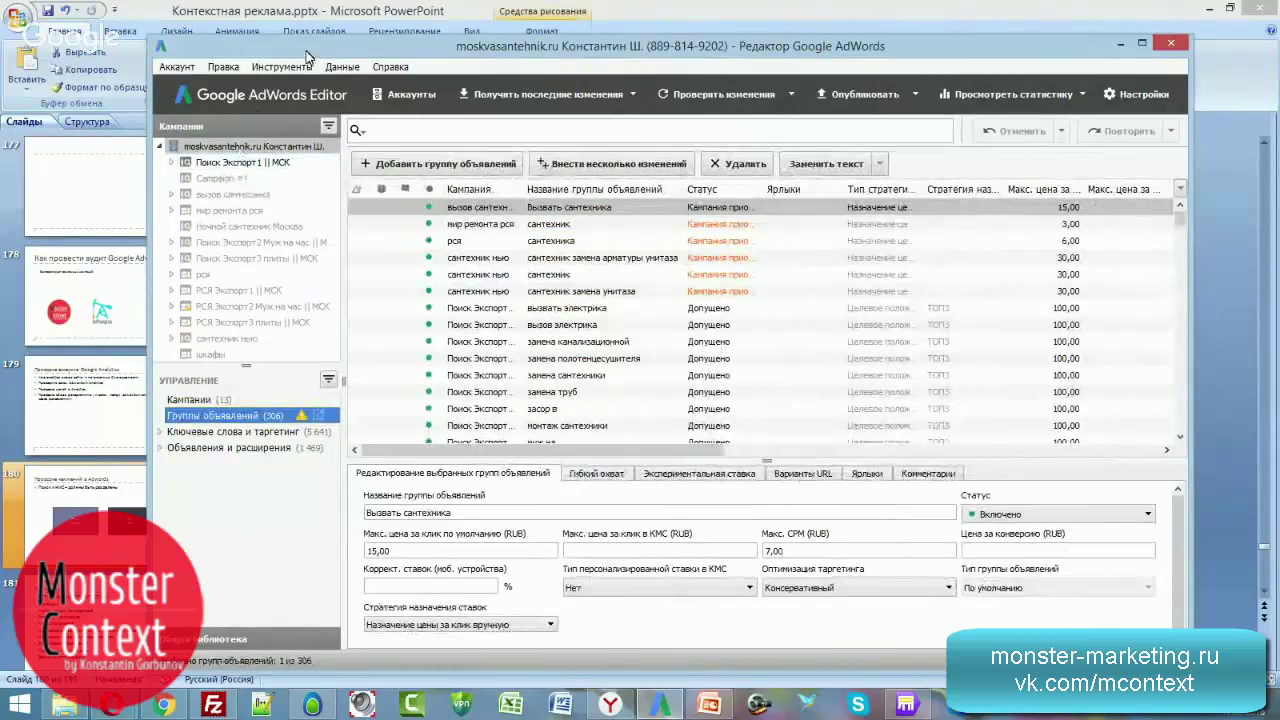
mouse_move(306, 52)
mouse_down()
mouse_move(322, 27)
mouse_move(310, 38)
mouse_up()
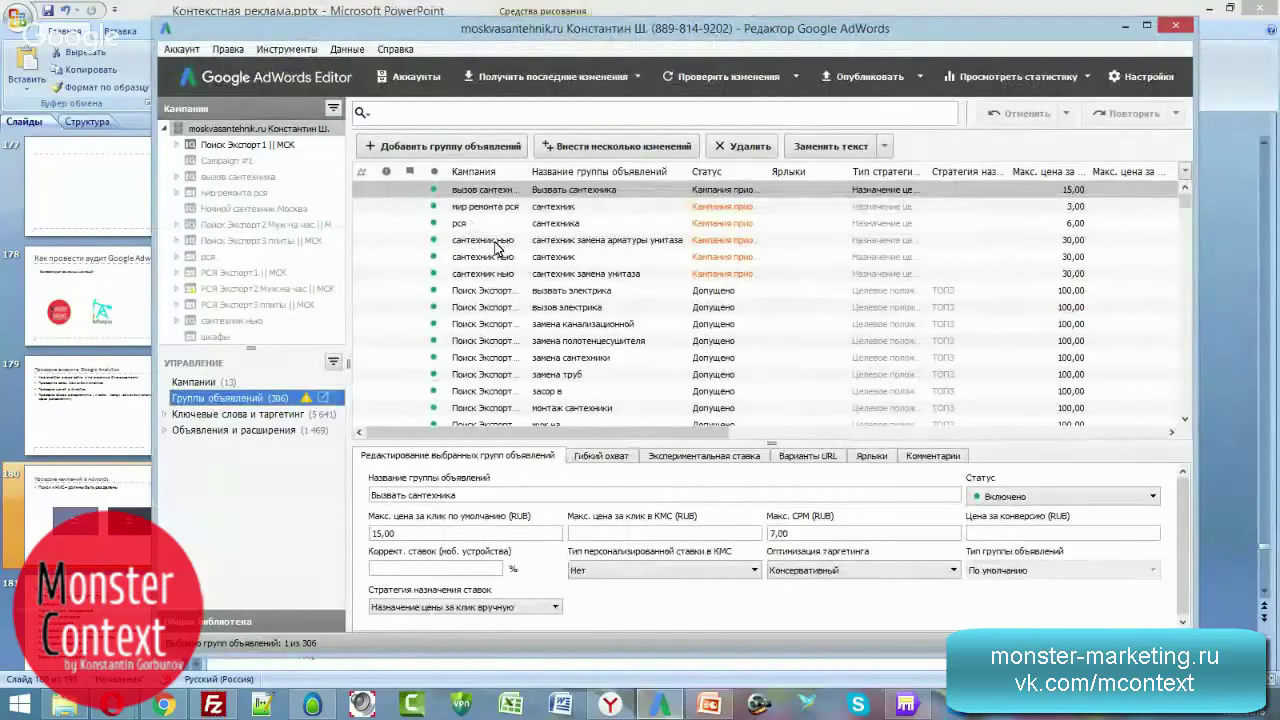
Switch to the PowerPoint slide to show the «РК на Поиске» block and return to AdWords Editor
click(709, 705)
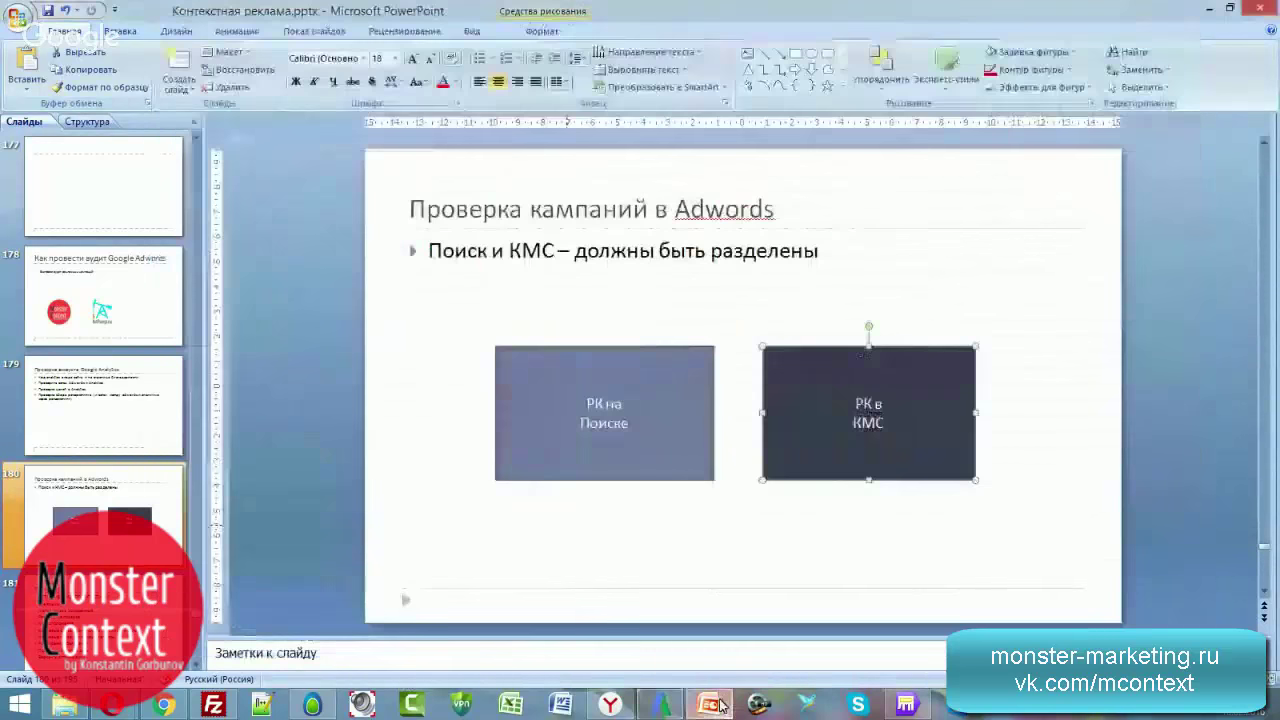
click(594, 450)
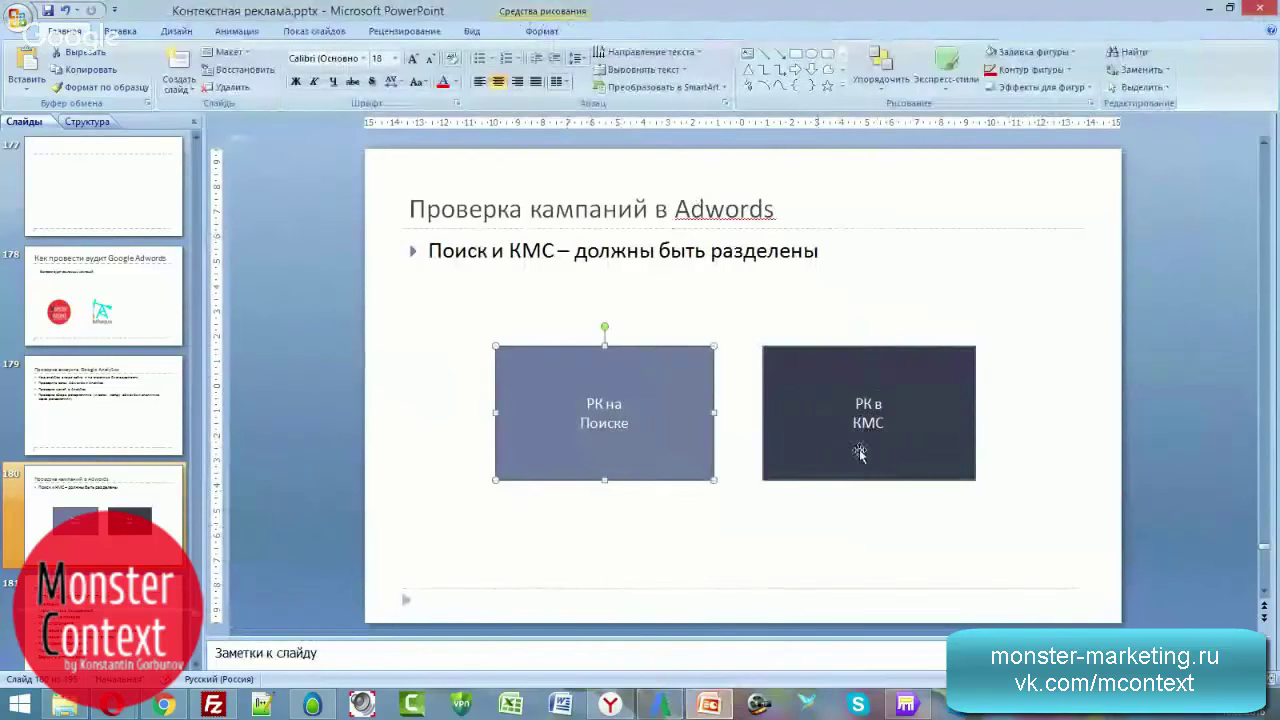
click(662, 705)
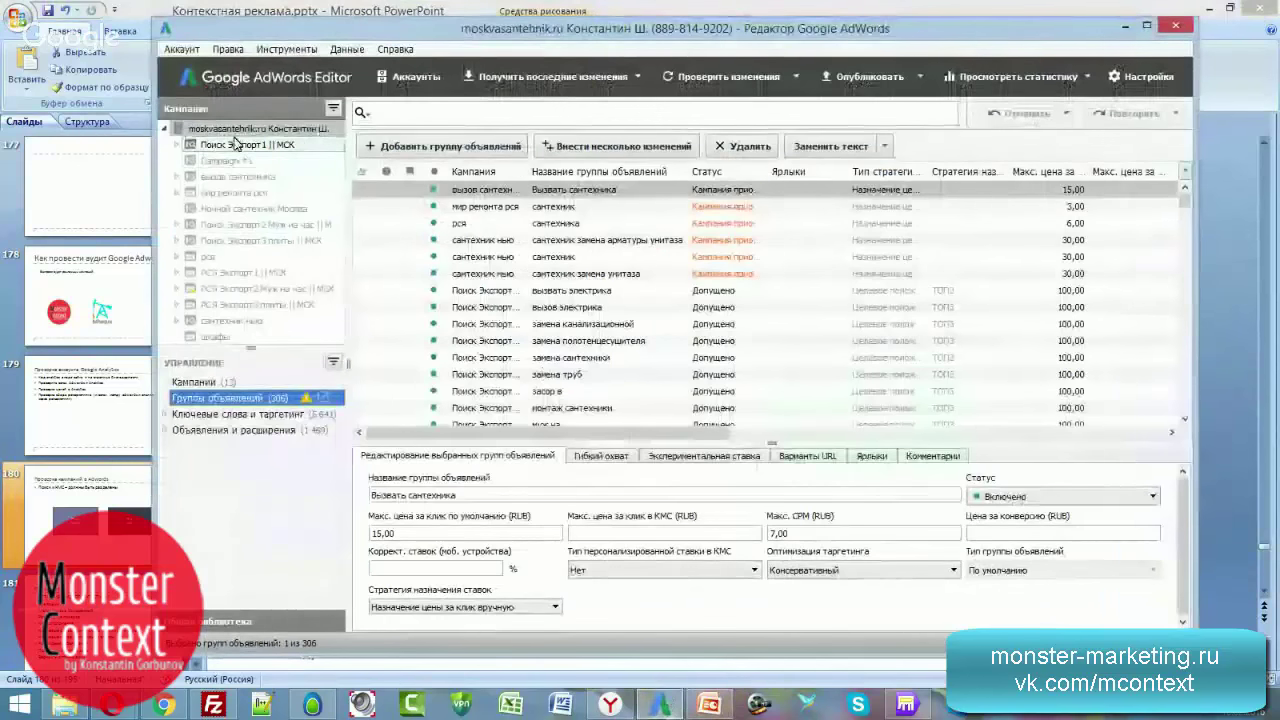
Open the m-rieltor1.ru account from the account manager
click(182, 50)
click(195, 74)
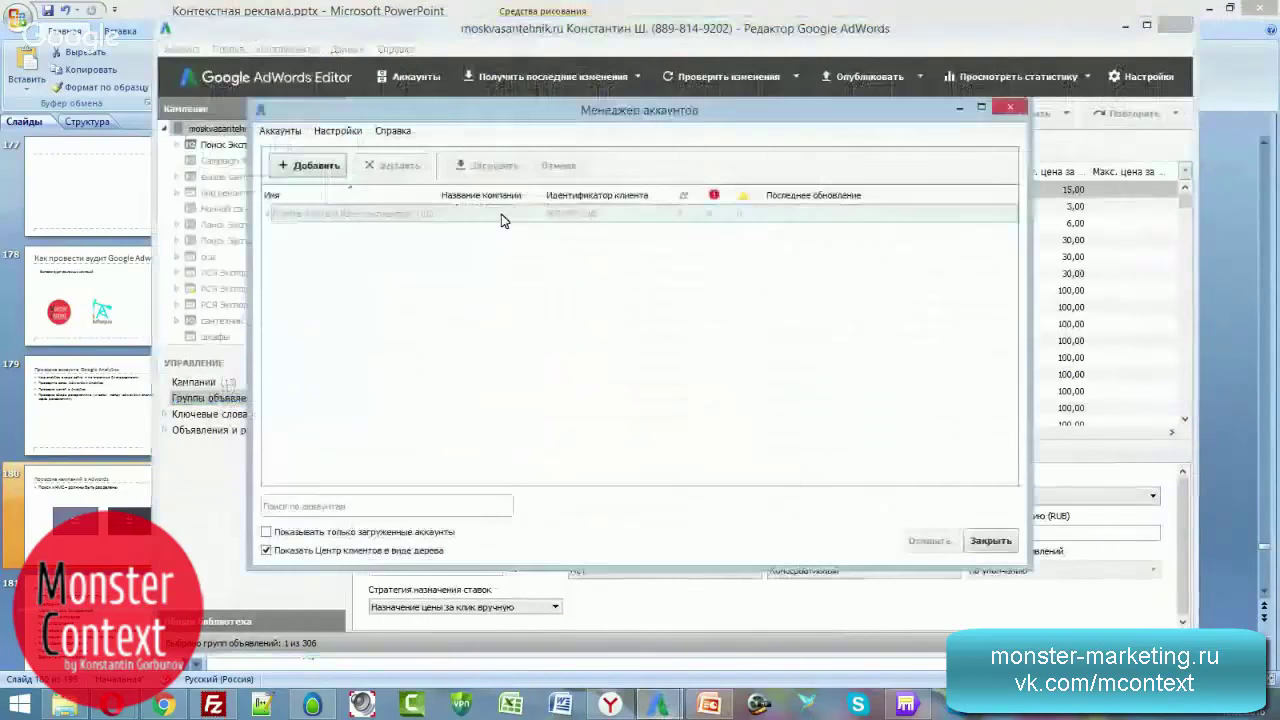
click(340, 362)
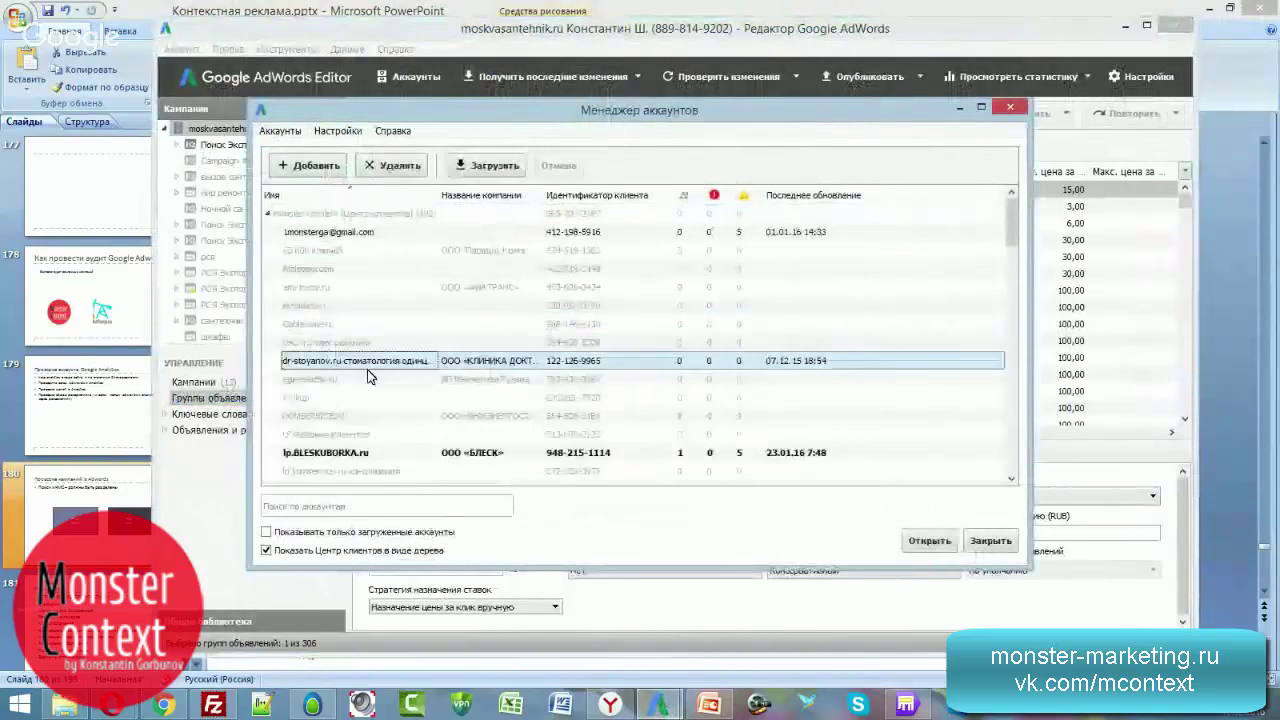
scroll(390, 385, down, 2)
click(350, 379)
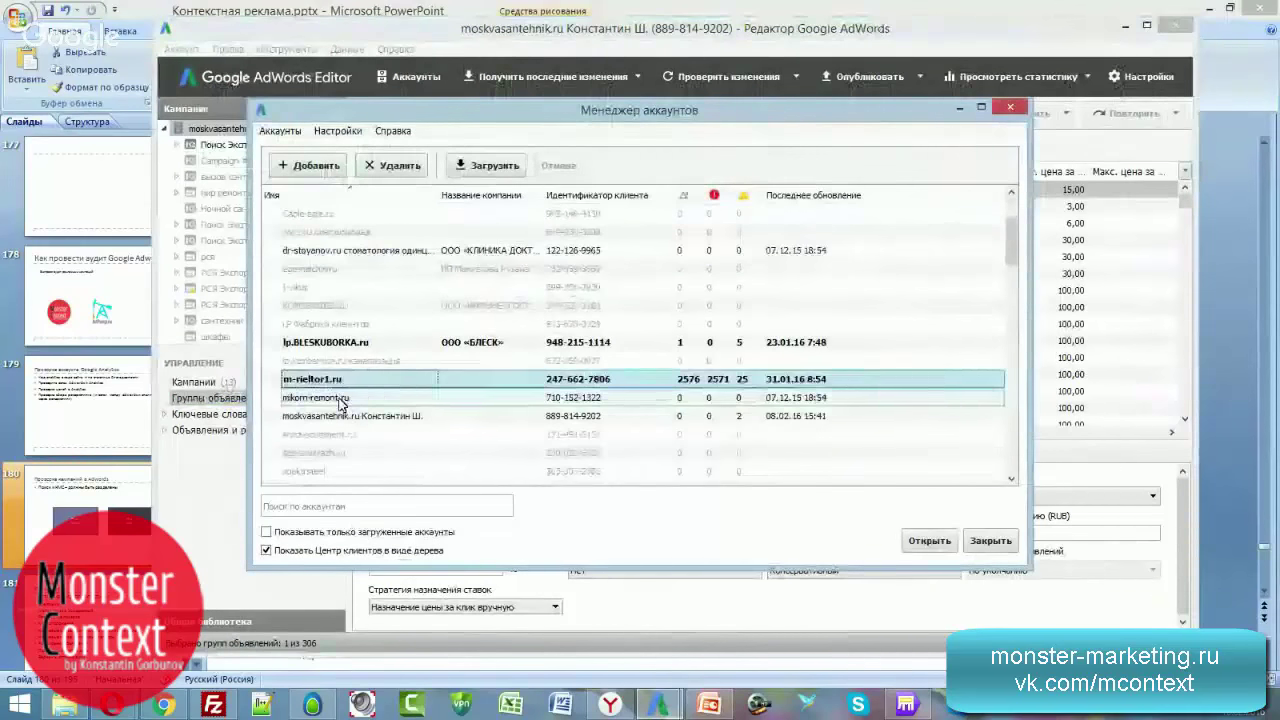
click(912, 545)
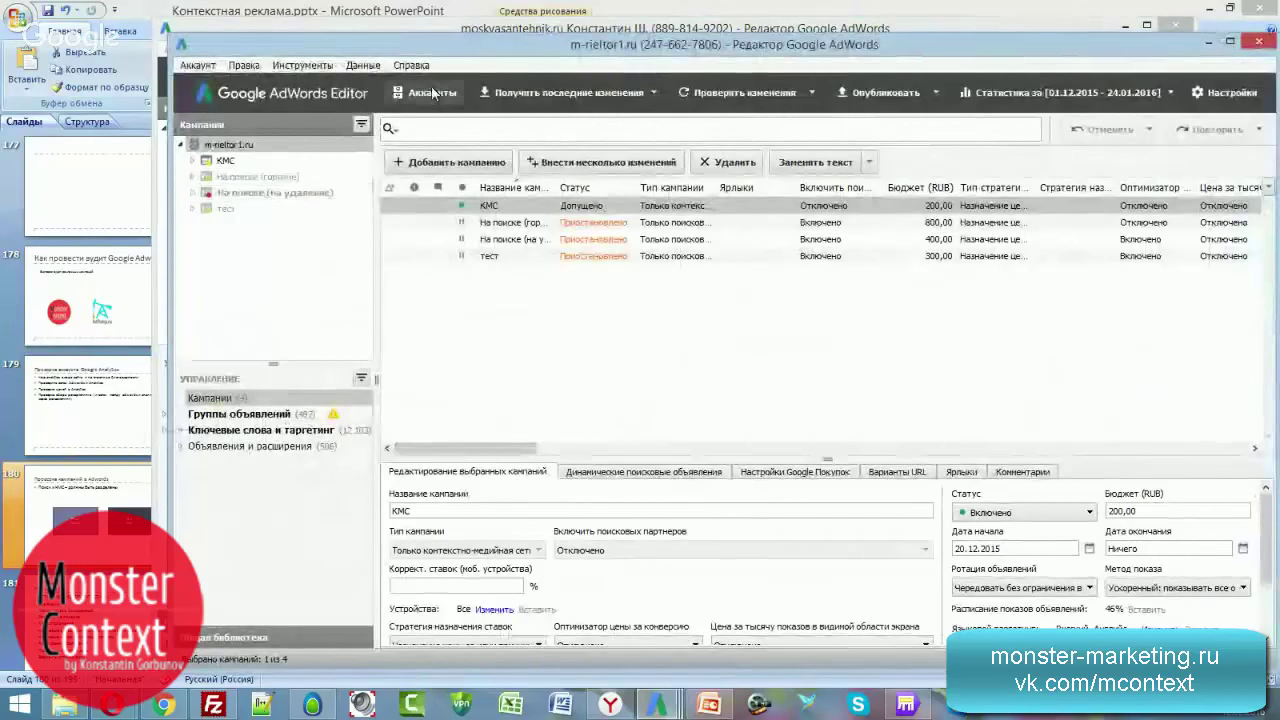
Download the latest changes for all campaigns of m-rieltor1.ru and finish the change review
click(518, 93)
click(520, 116)
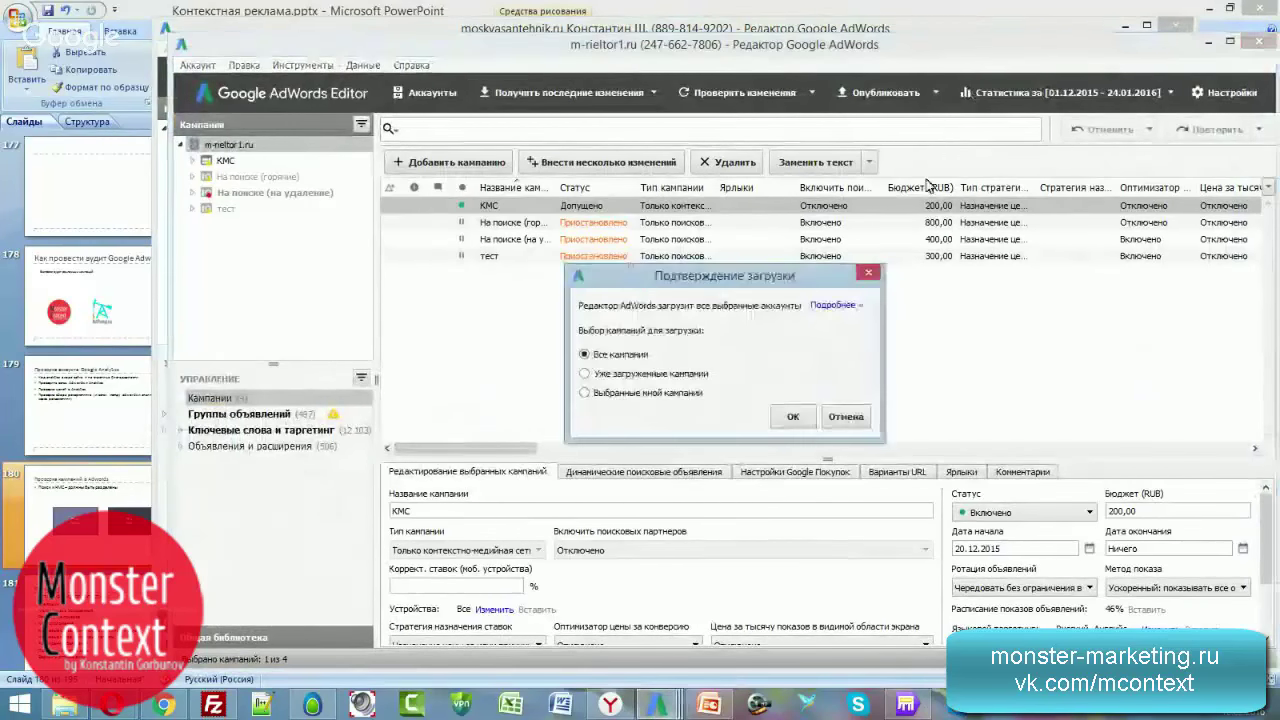
click(790, 418)
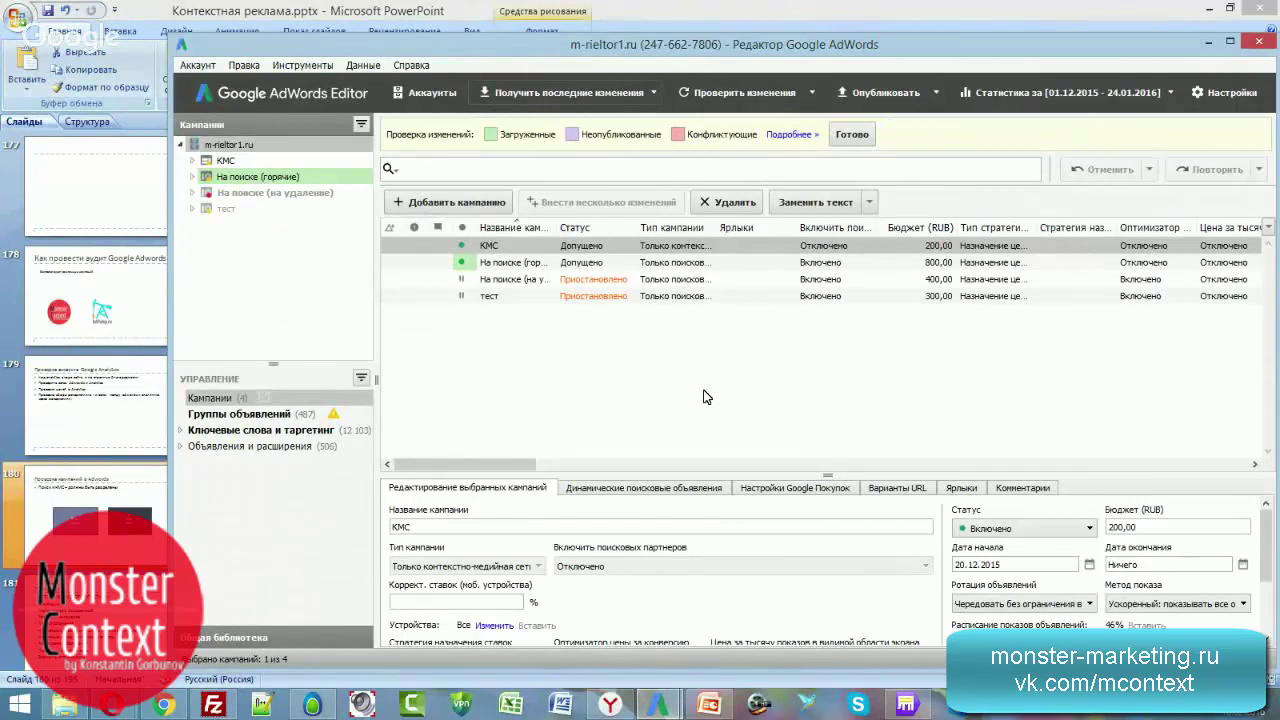
click(851, 134)
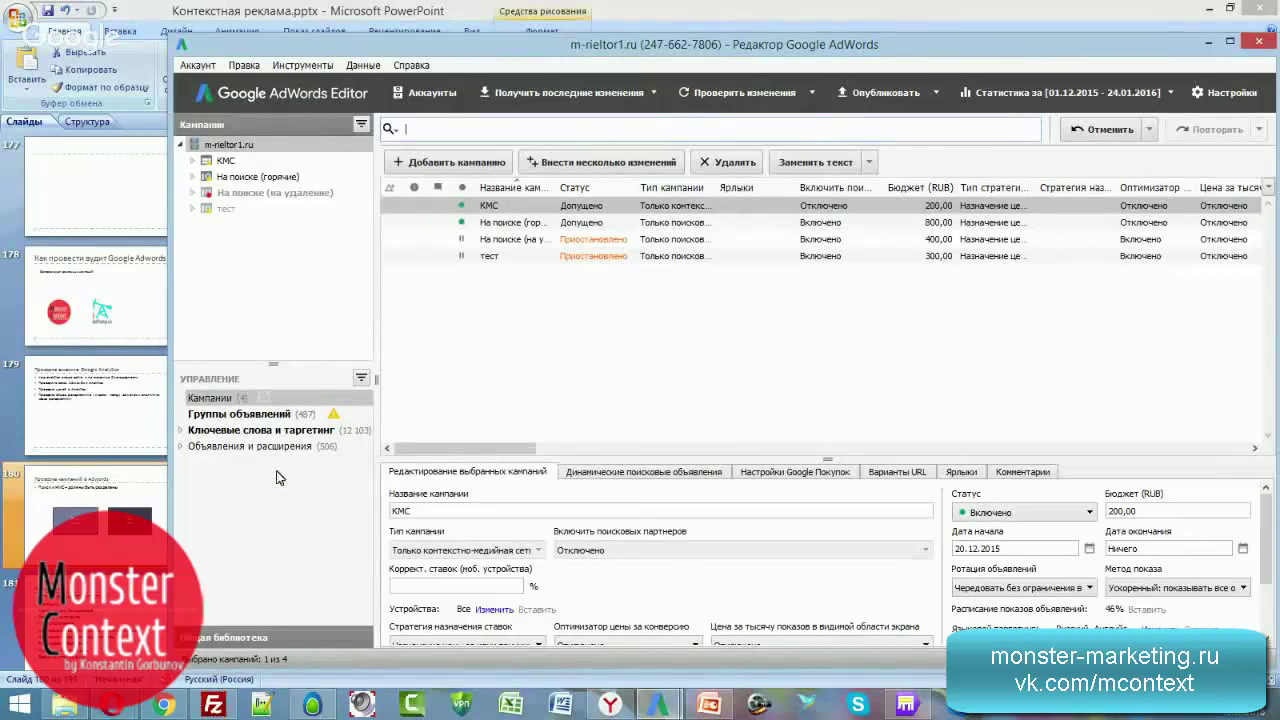
Look through the КМС, «На поиске (горячие)» and «На поиске (на удаление)» campaigns and their settings
click(250, 161)
click(252, 180)
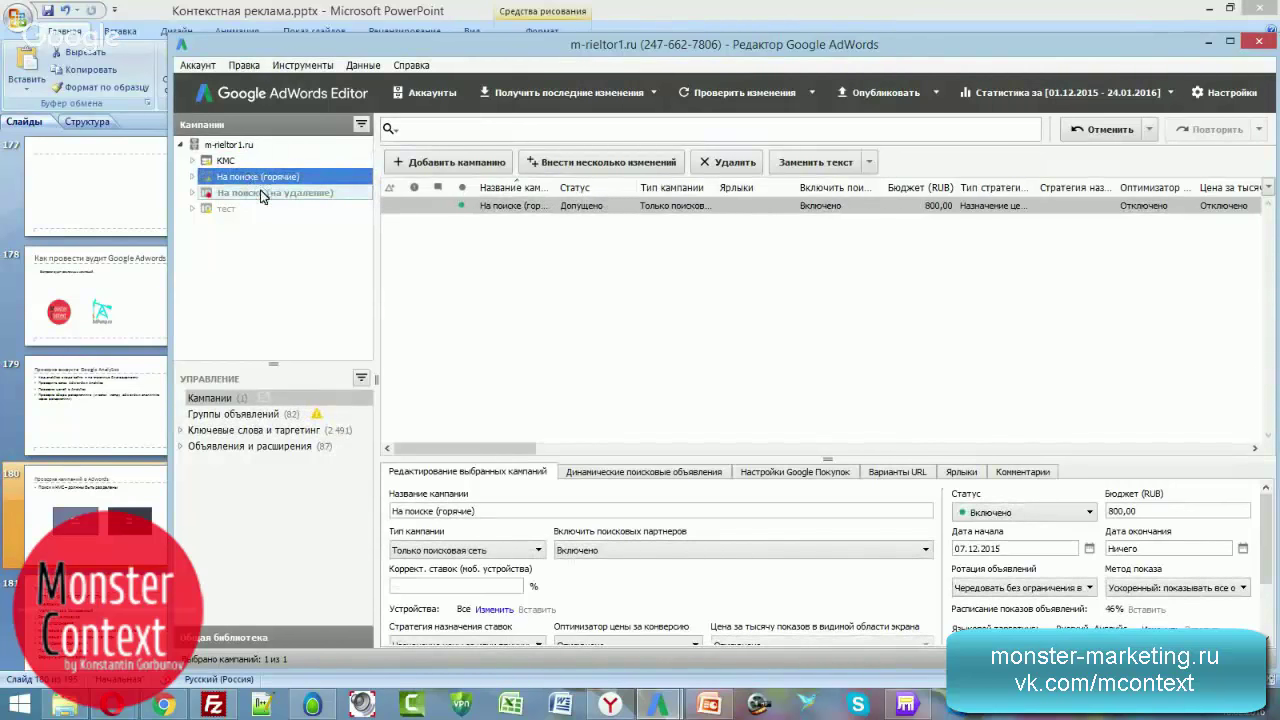
click(262, 193)
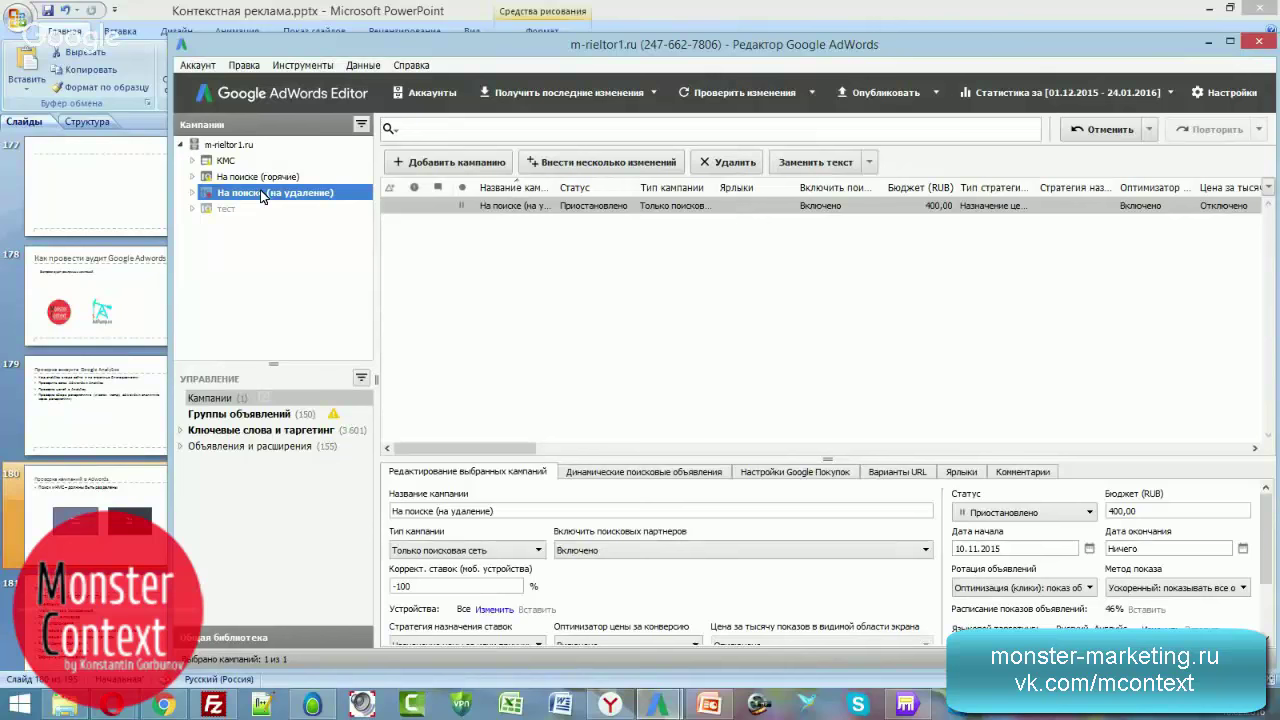
Compare the ad groups of «На поиске (на удаление)» with those of «На поиске (горячие)», including the group «продам 4»
click(226, 413)
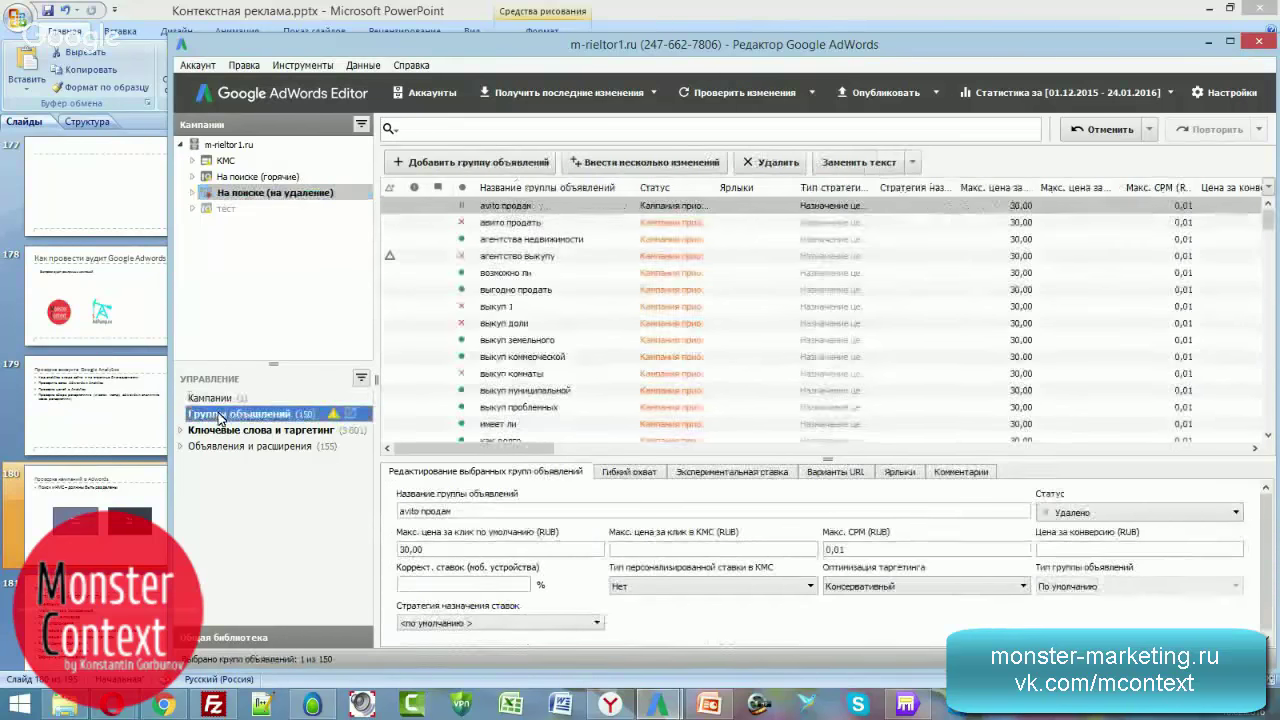
click(256, 178)
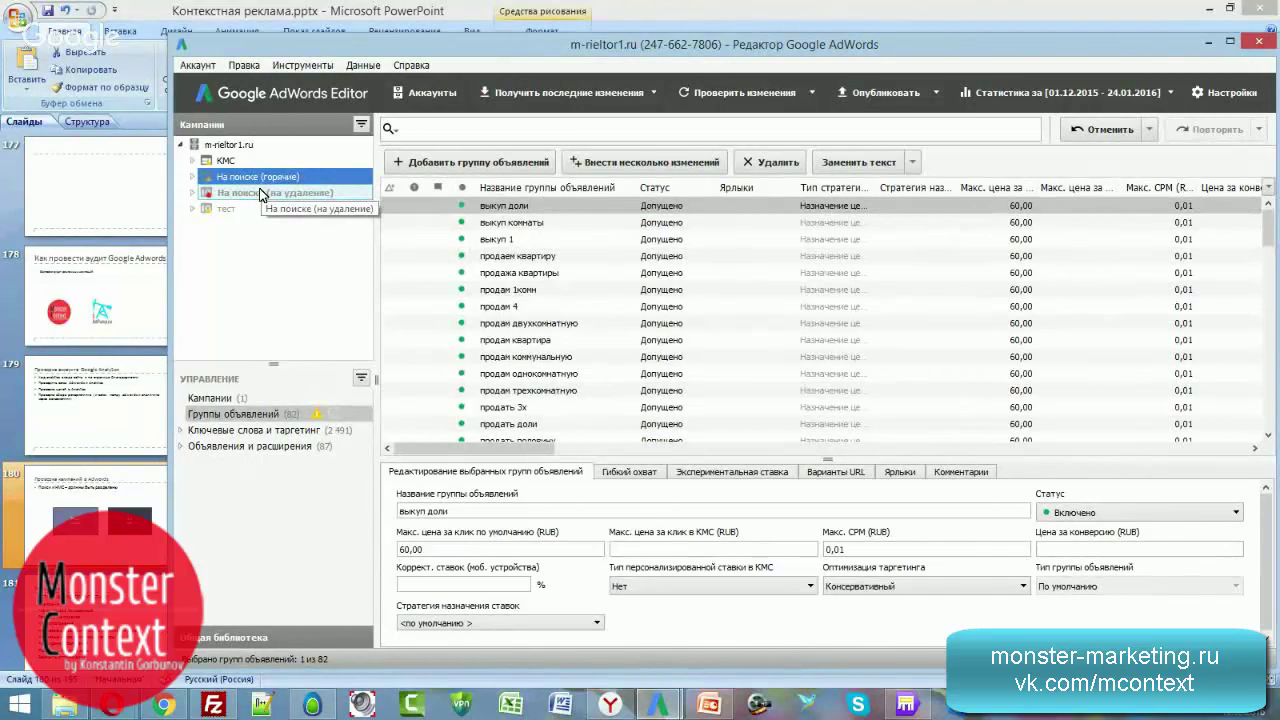
click(260, 193)
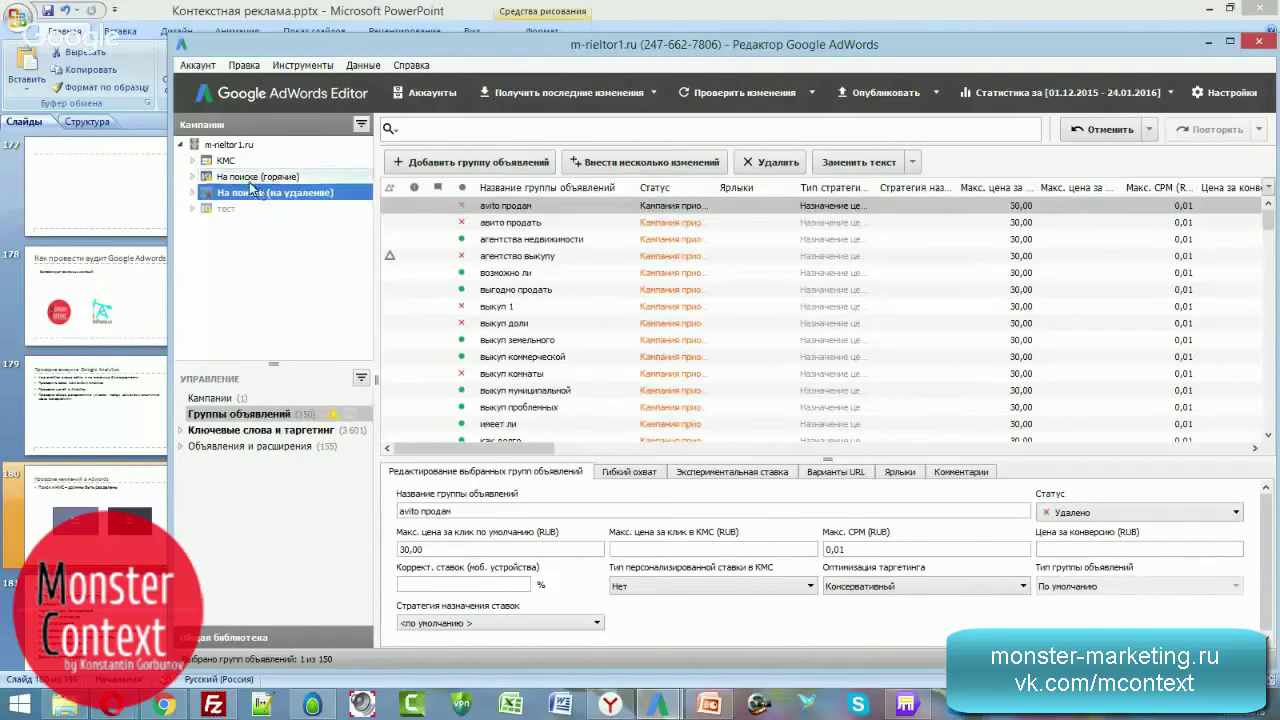
click(251, 181)
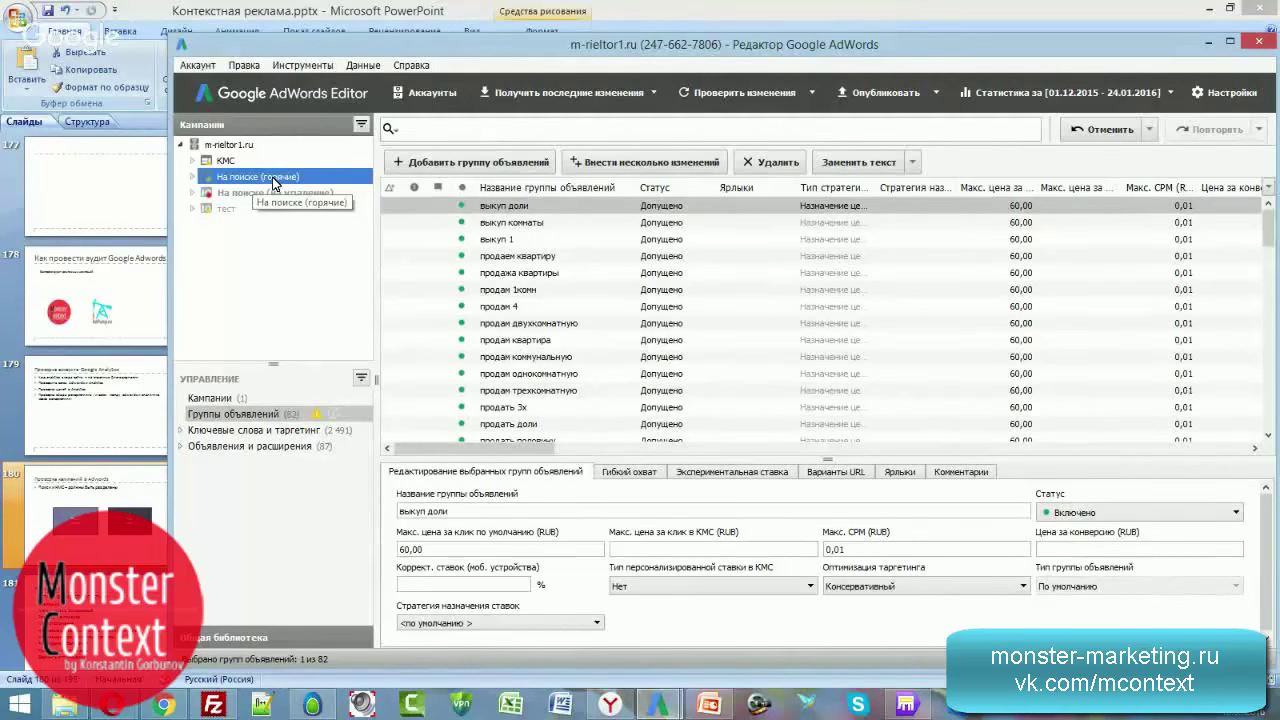
click(270, 194)
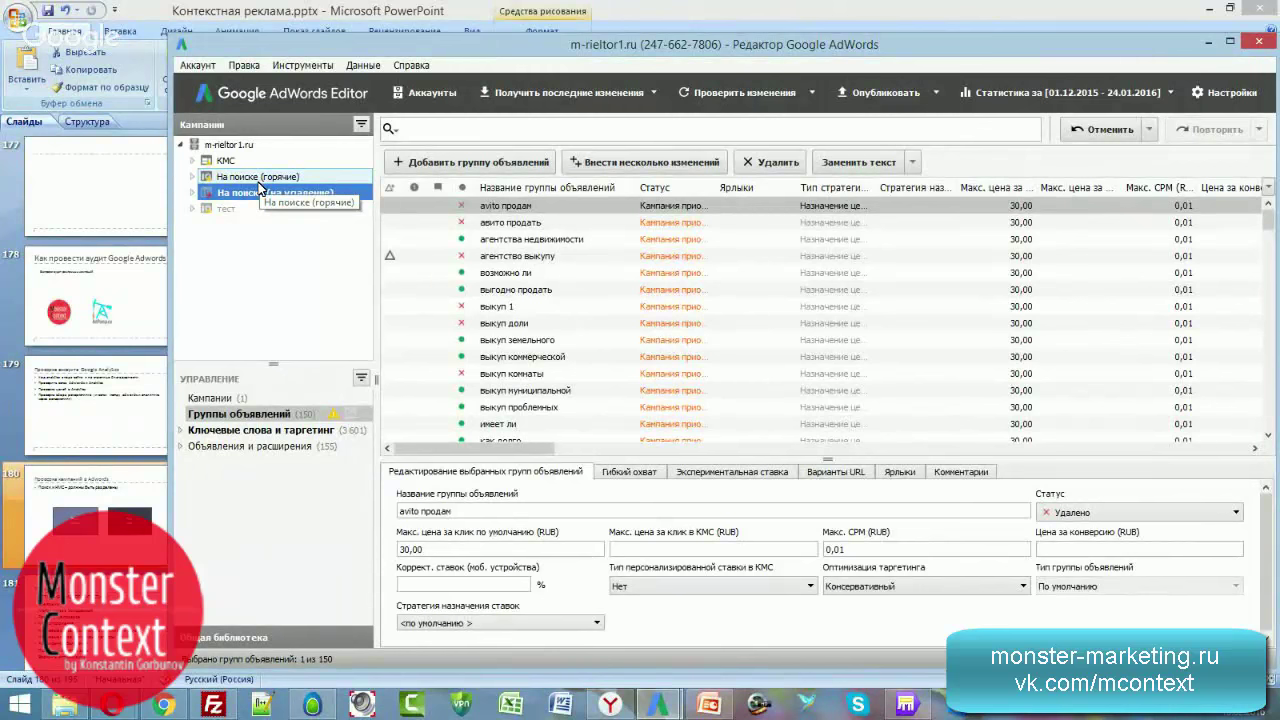
click(259, 178)
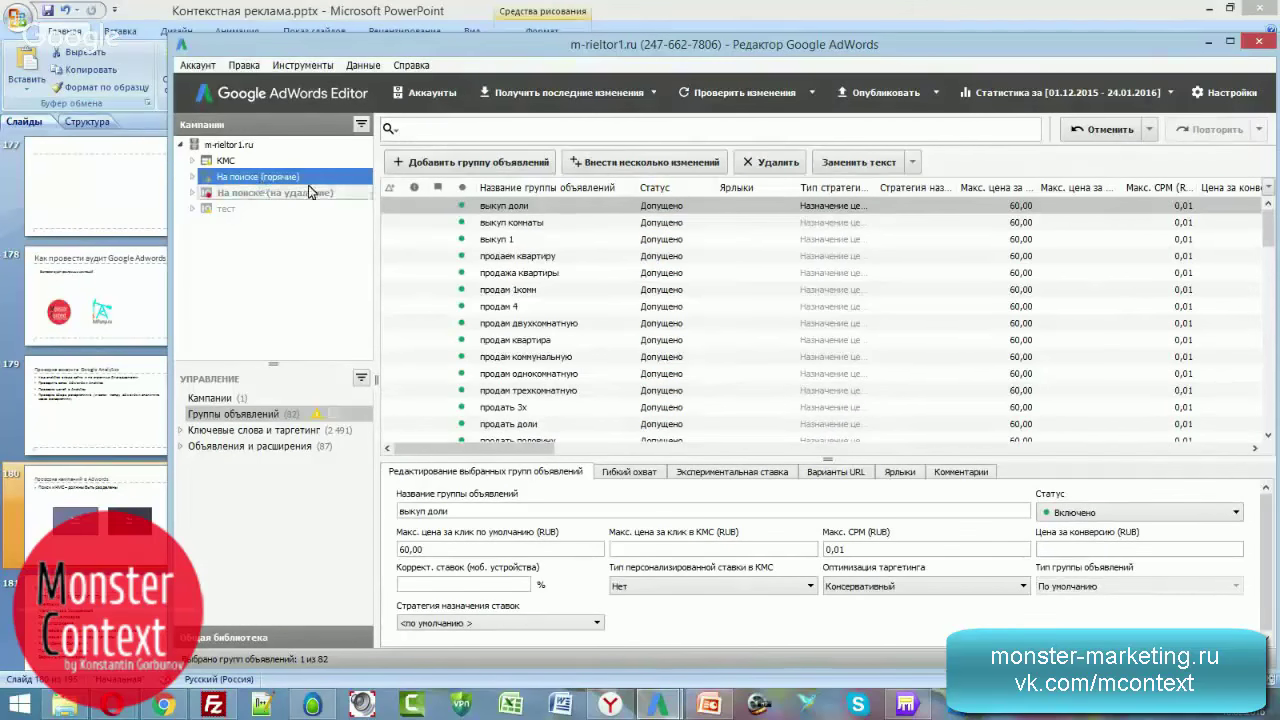
click(556, 310)
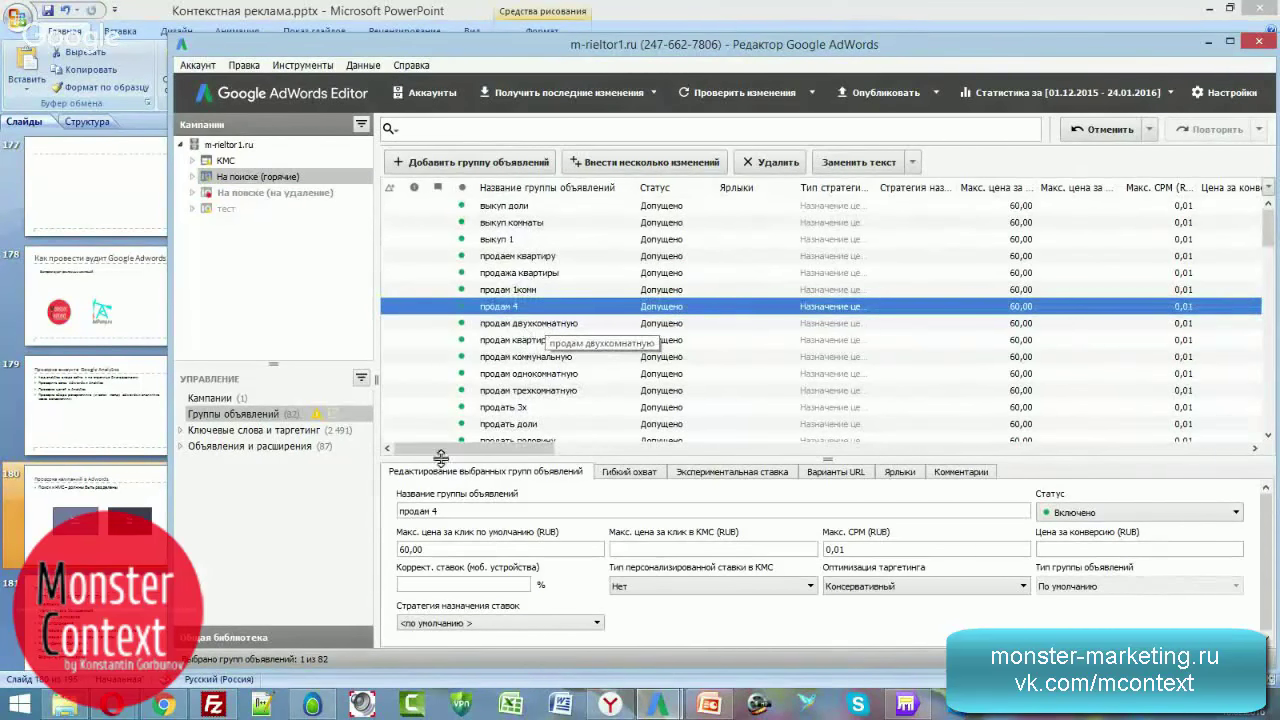
Switch to Google AdWords in the Opera browser, reload the accounts page and open the m-rieltor1.ru account
click(113, 705)
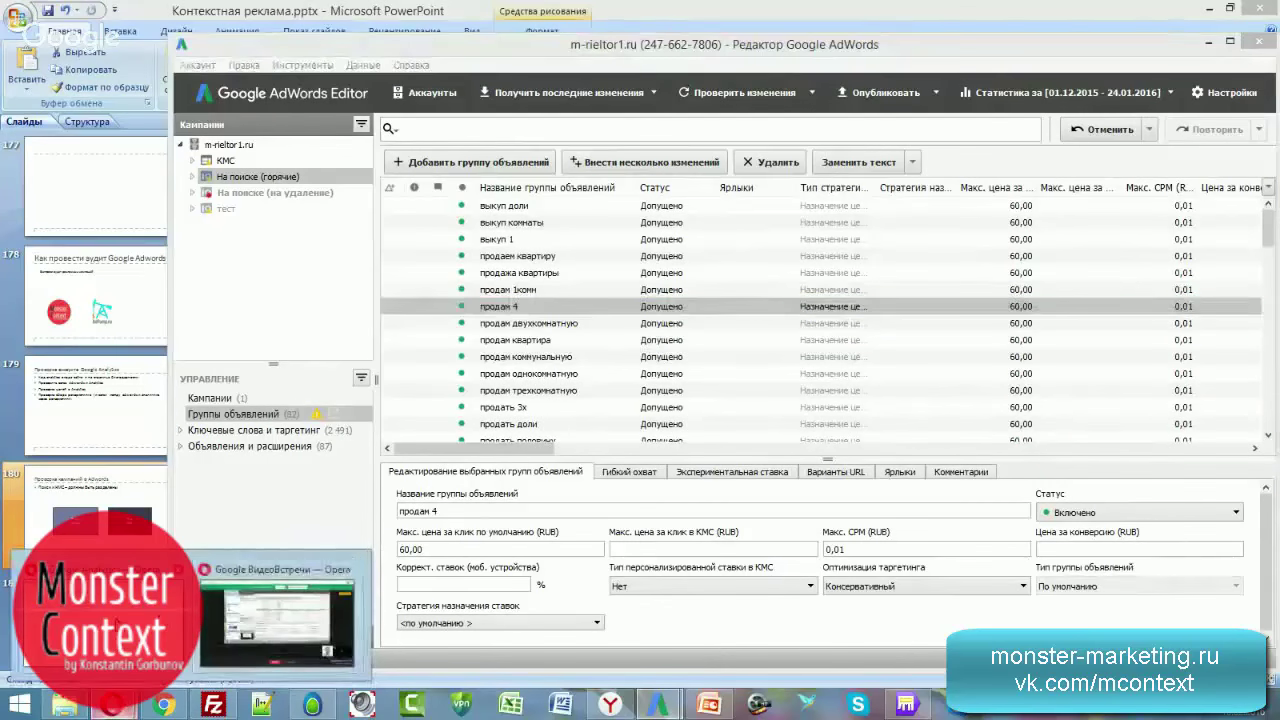
click(300, 612)
click(619, 22)
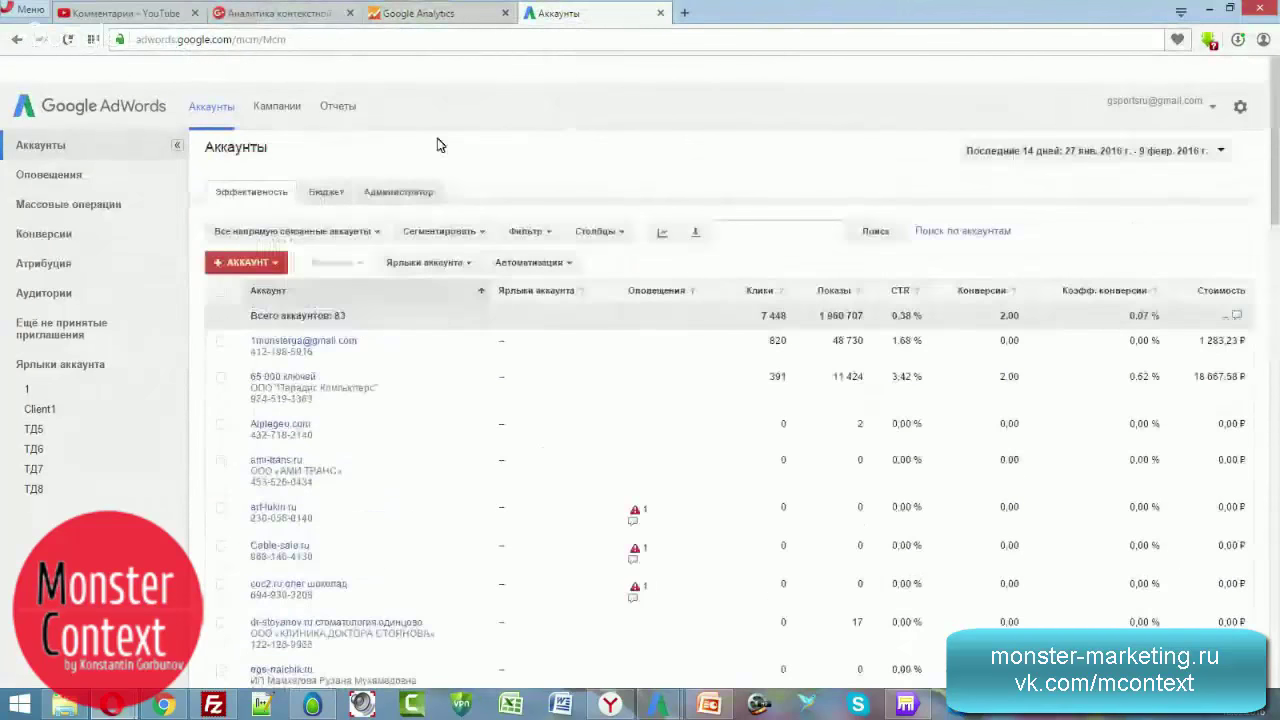
click(266, 40)
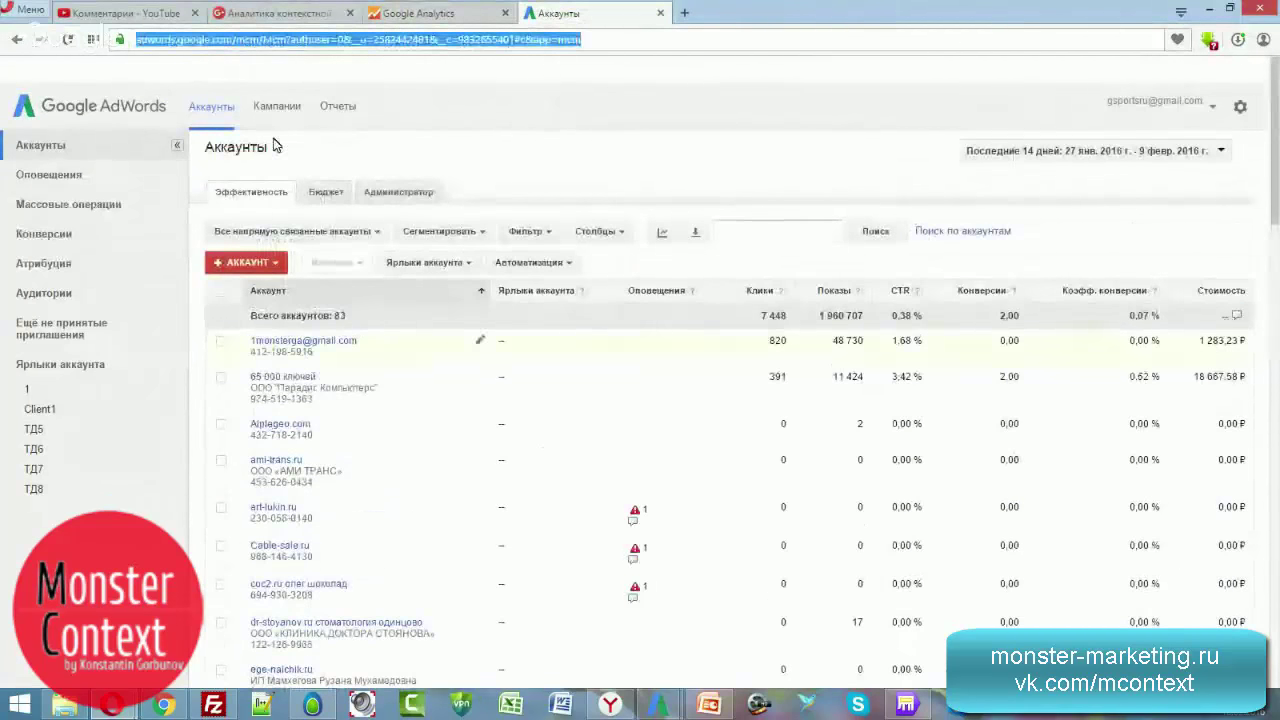
key(Return)
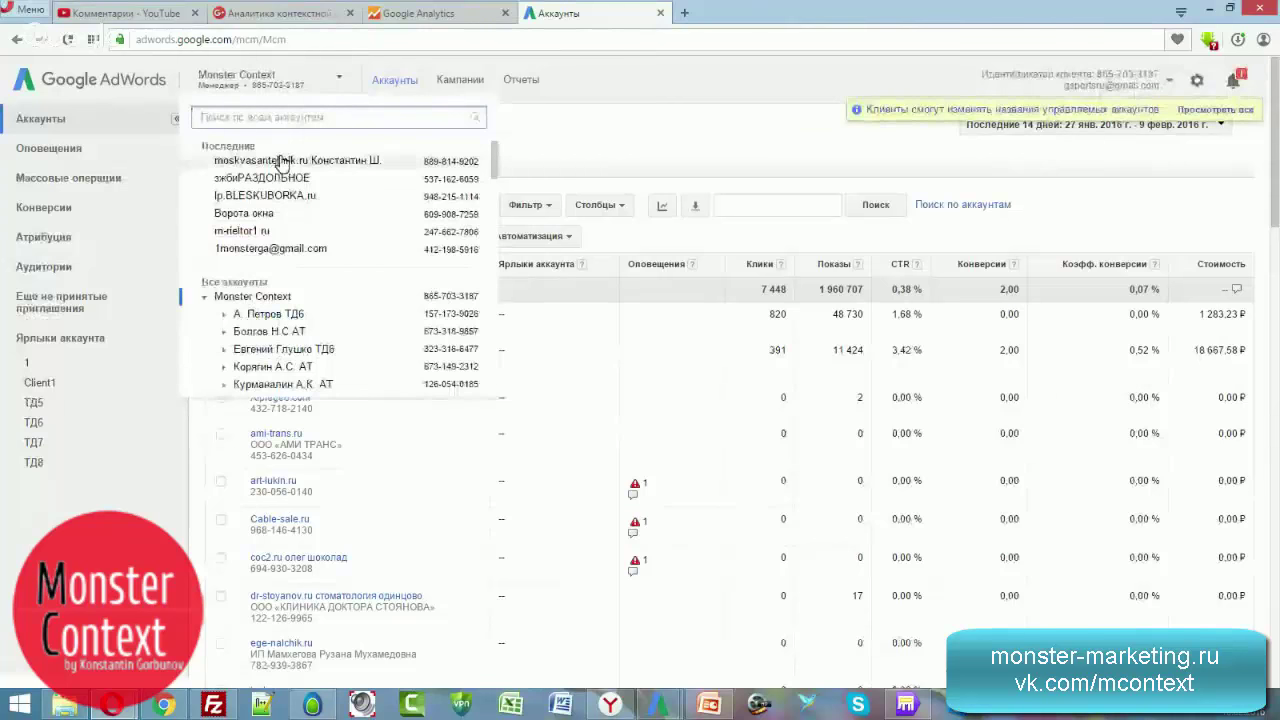
click(243, 230)
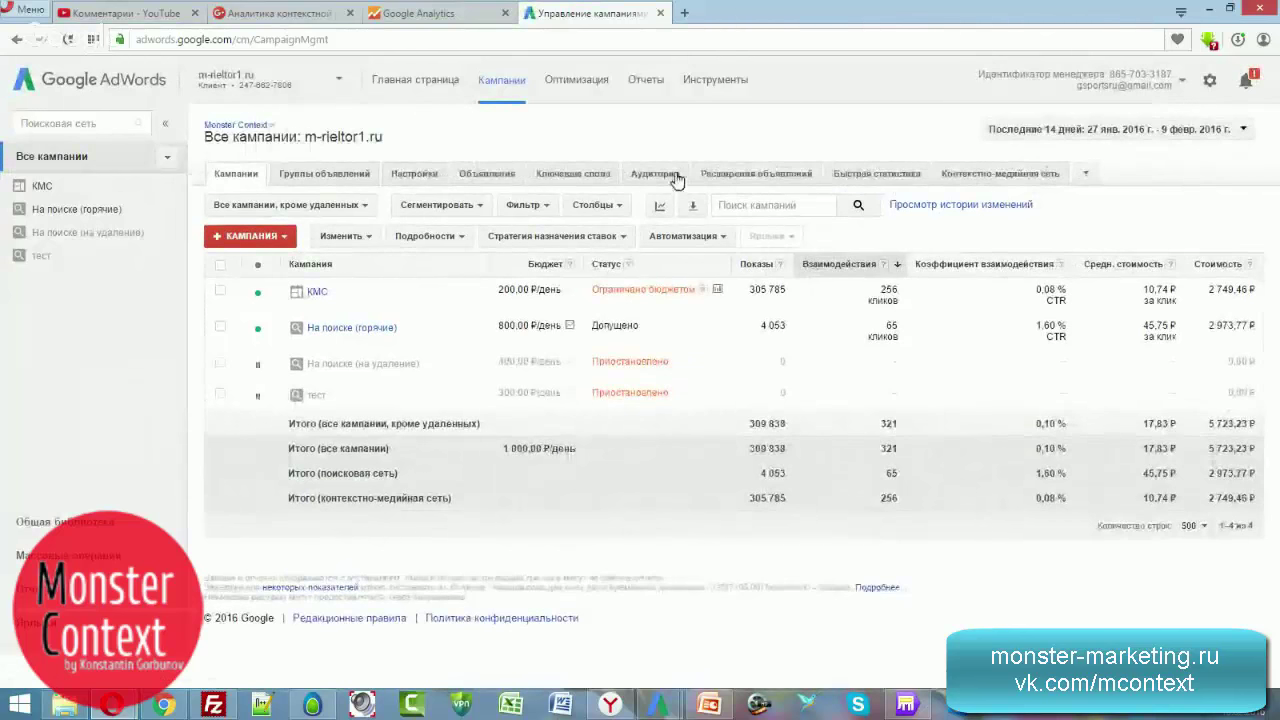
Open the keyword search queries report for all campaigns and examine the queries with their match types, ad groups and clicks
click(575, 177)
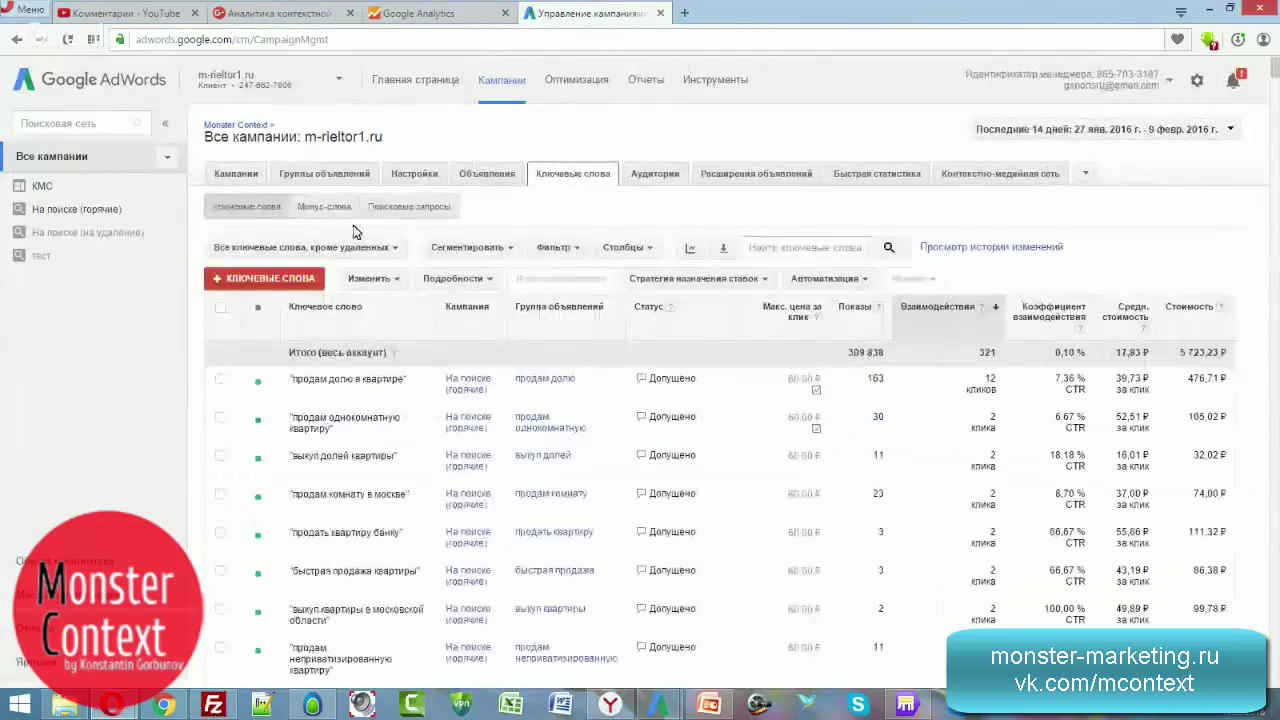
click(465, 248)
click(484, 248)
click(567, 250)
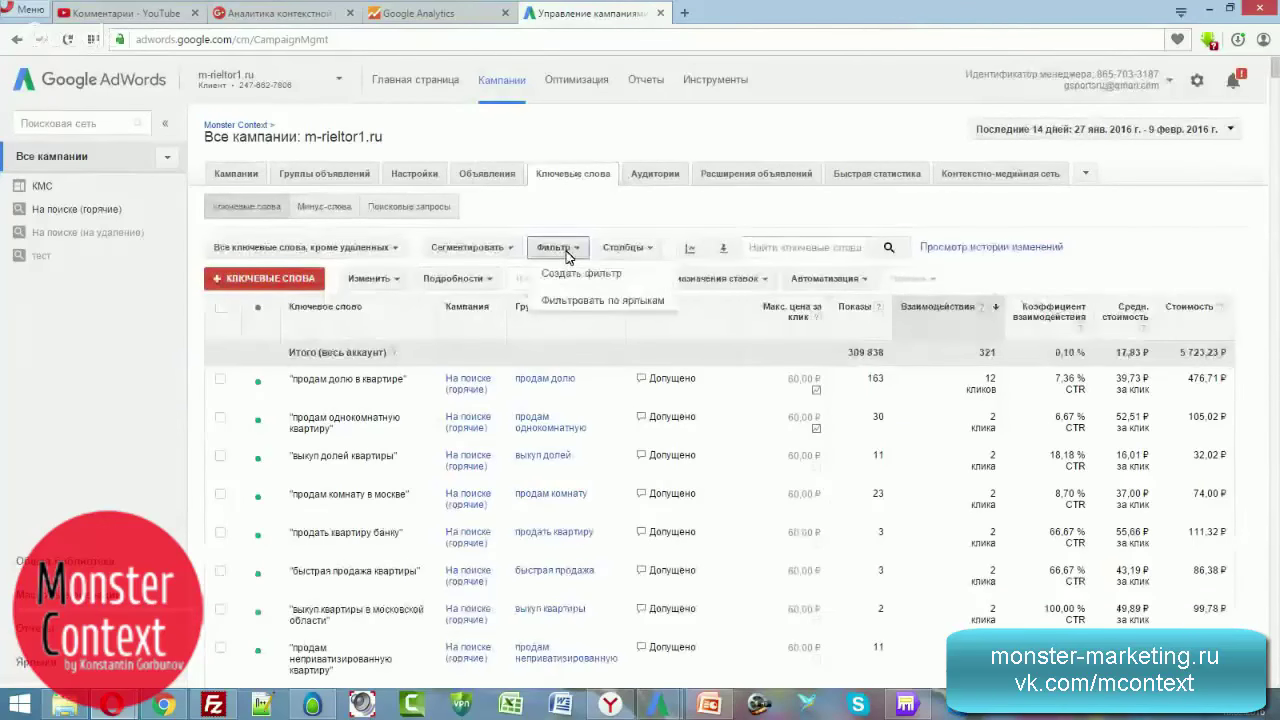
click(489, 246)
click(452, 212)
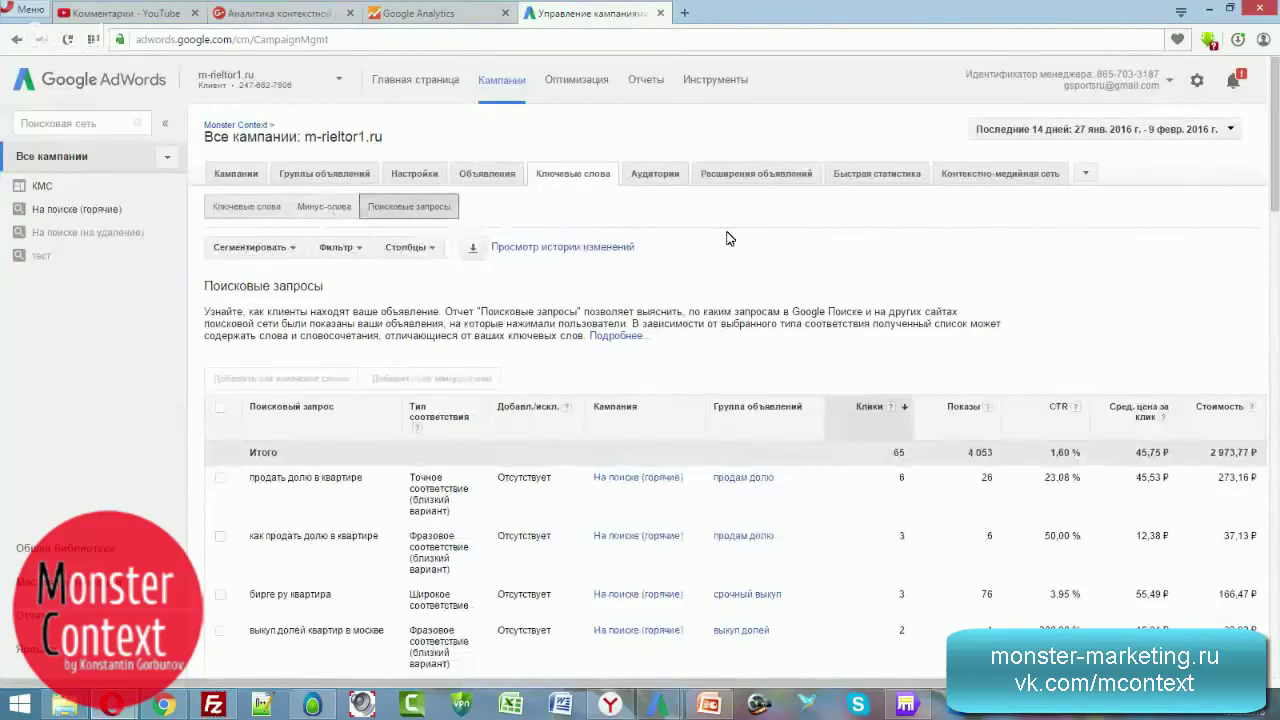
scroll(727, 238, down, 2)
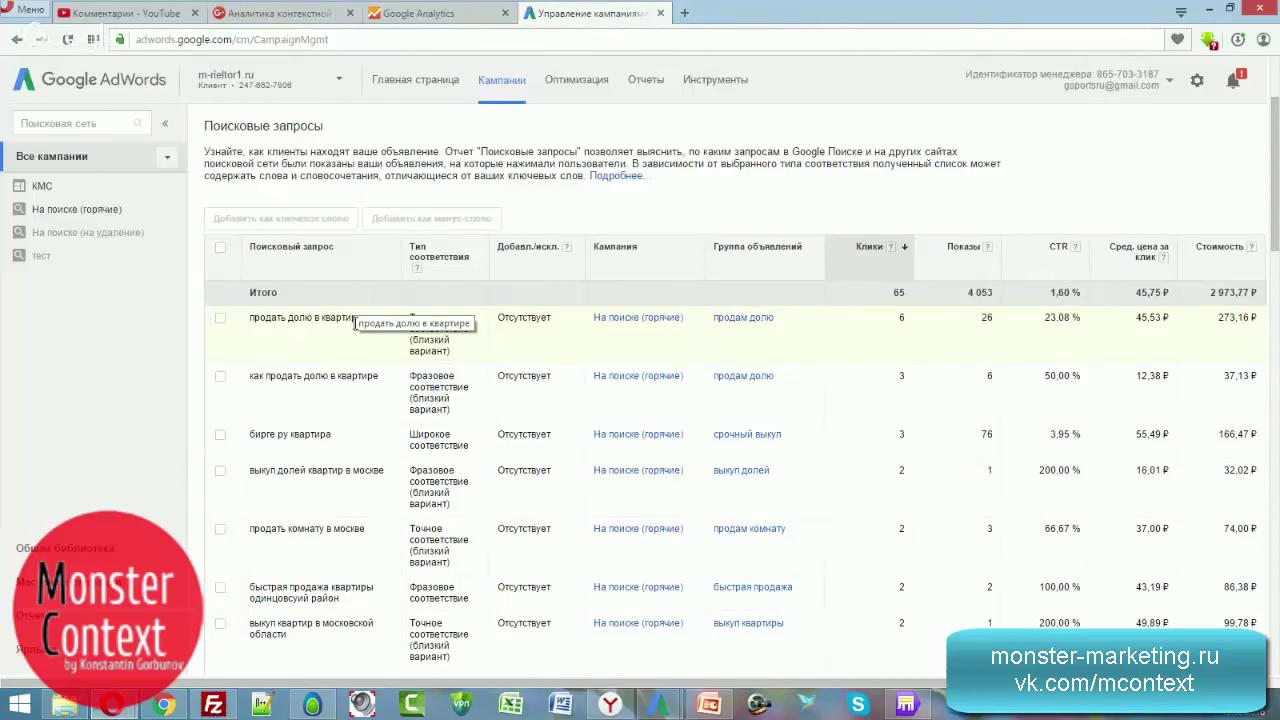
scroll(355, 366, down, 2)
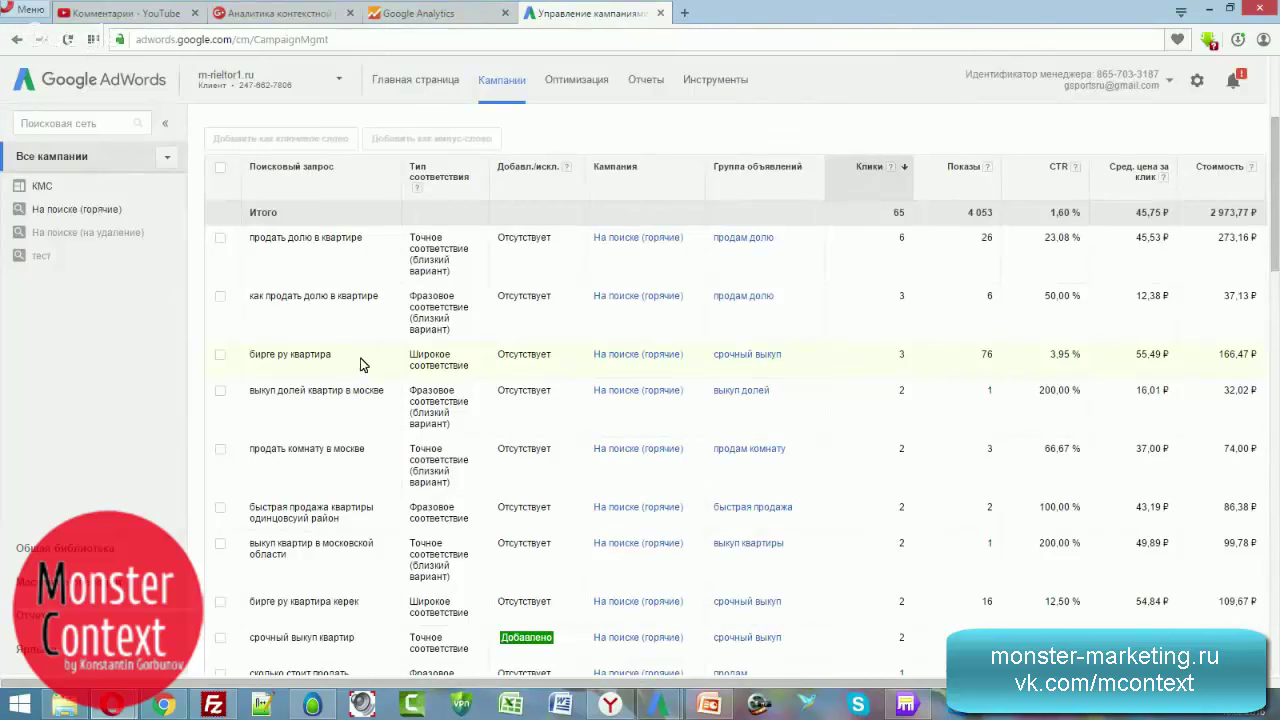
scroll(340, 369, down, 3)
scroll(345, 372, down, 1)
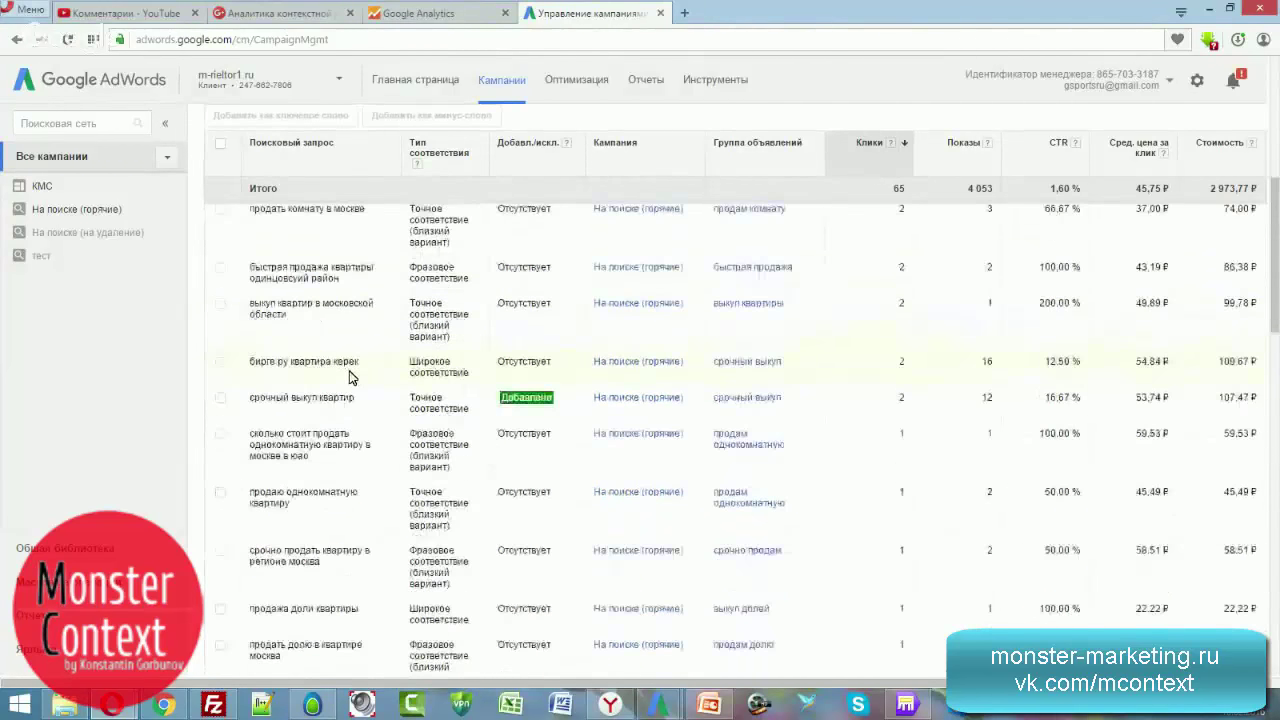